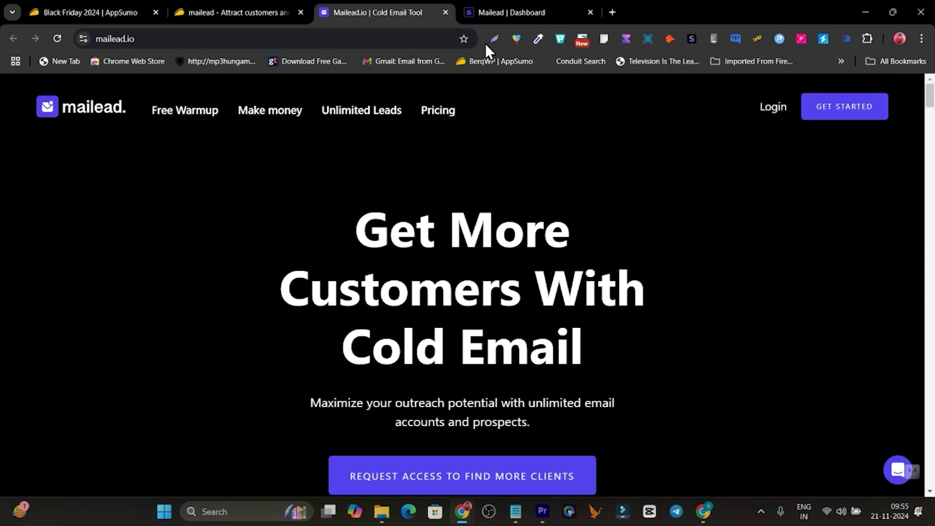
# Step: Switch to the Mailead Dashboard tab to show the still-empty Automations Flows page
pyautogui.click(511, 12)
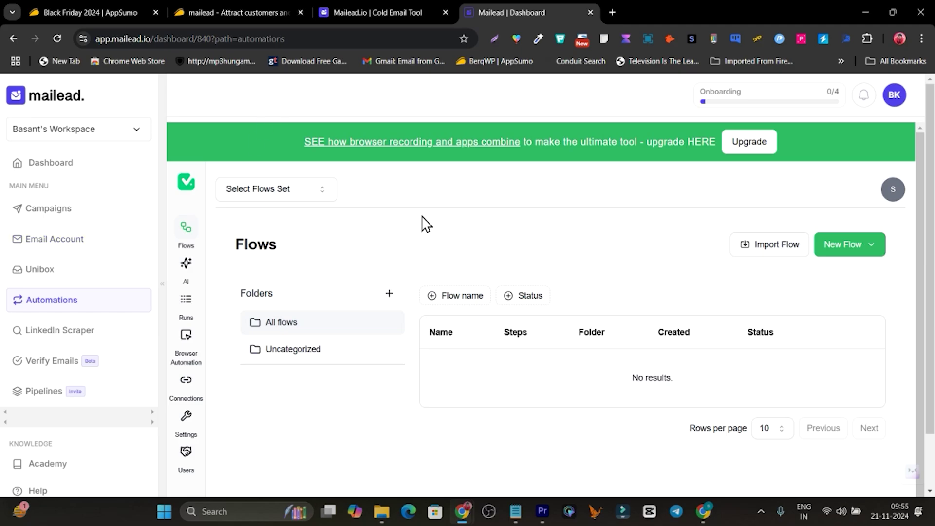
# Step: Review the AppSumo plan cards, highlighting 'AI generated sequences' and the $49 Tier 1 price
pyautogui.click(221, 15)
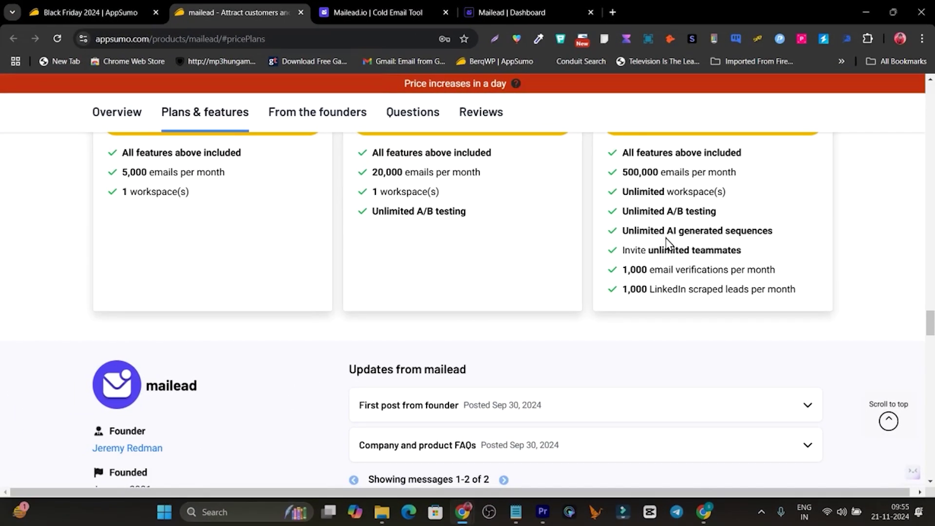
pyautogui.moveTo(667, 230); pyautogui.dragTo(785, 233)
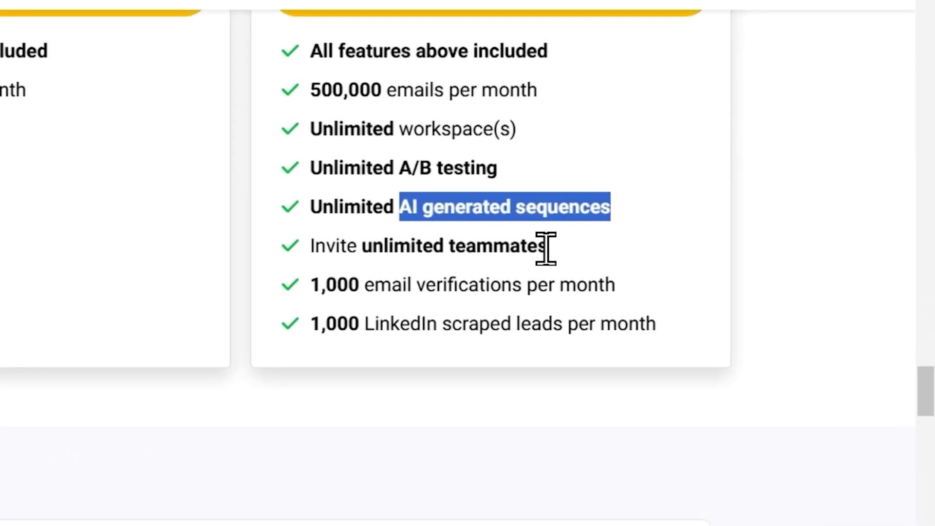
pyautogui.scroll(1, 538, 271)
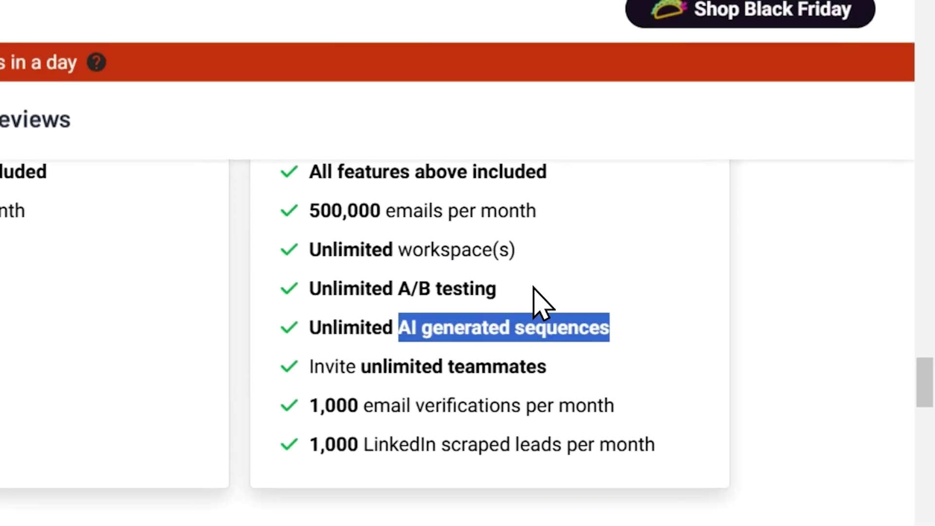
pyautogui.scroll(1, 529, 294)
pyautogui.scroll(2, 516, 302)
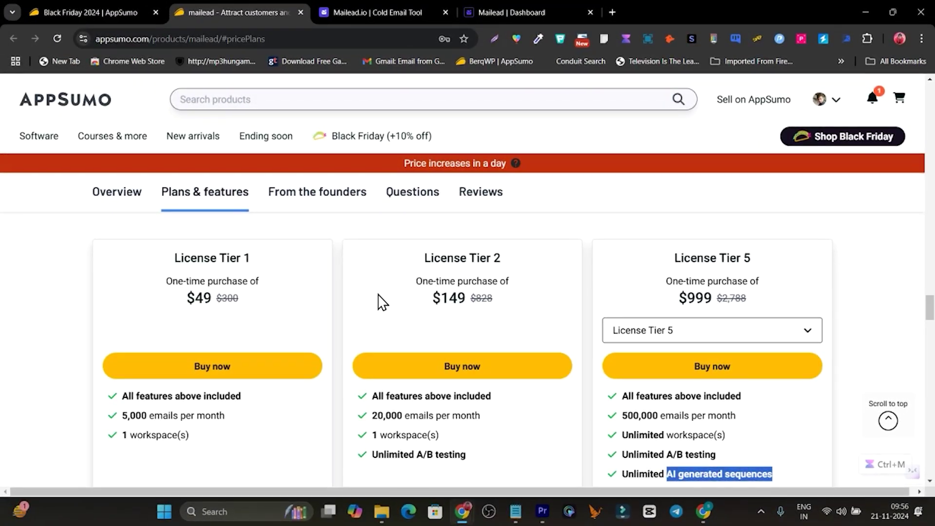
pyautogui.moveTo(176, 304); pyautogui.dragTo(214, 304)
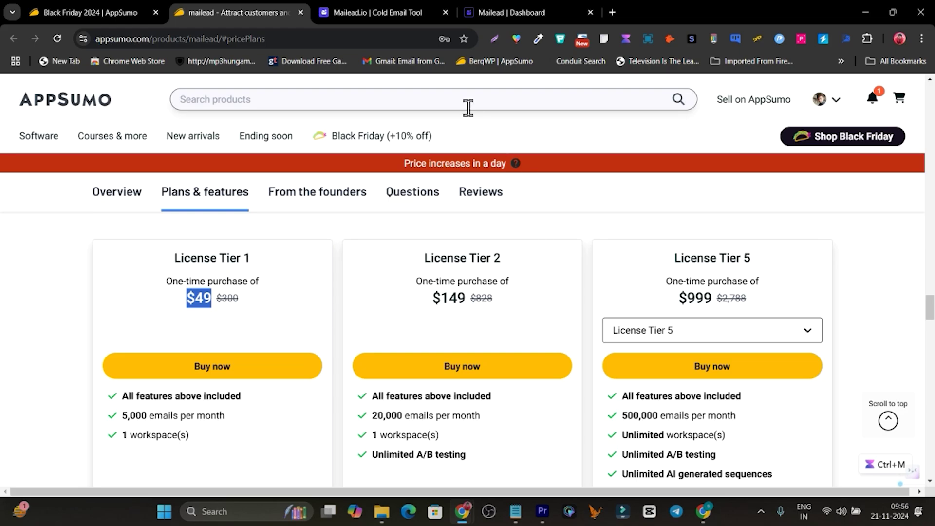
pyautogui.click(515, 12)
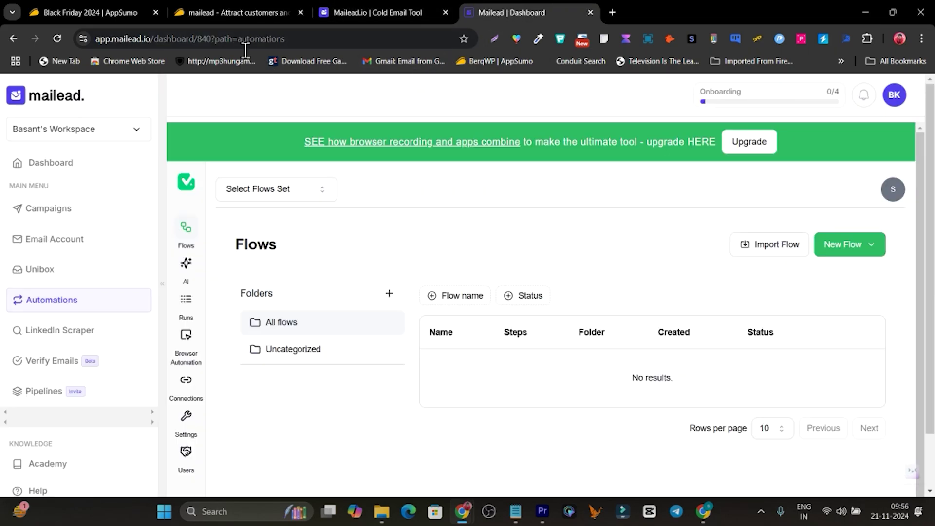
# Step: Choose 'License Tier 1 : $49' in the Select a plan dropdown
pyautogui.click(224, 12)
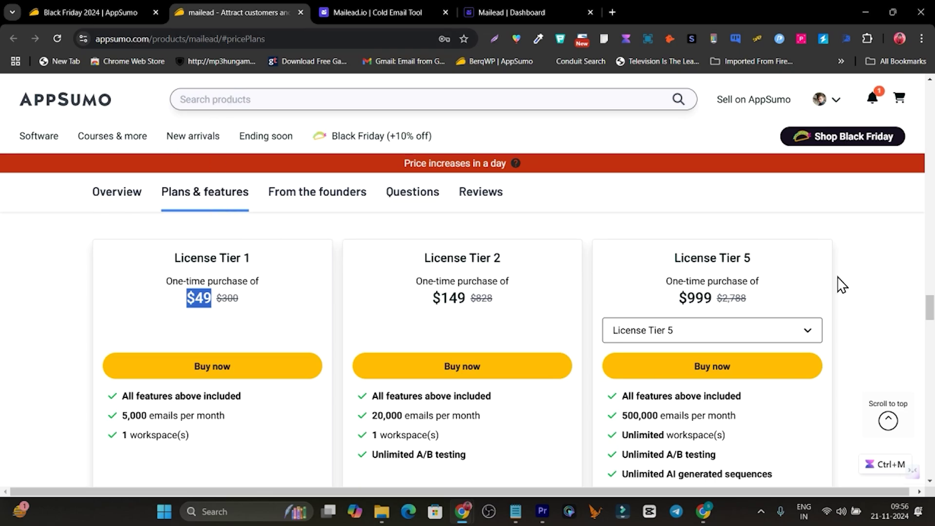
pyautogui.moveTo(933, 323); pyautogui.dragTo(931, 99)
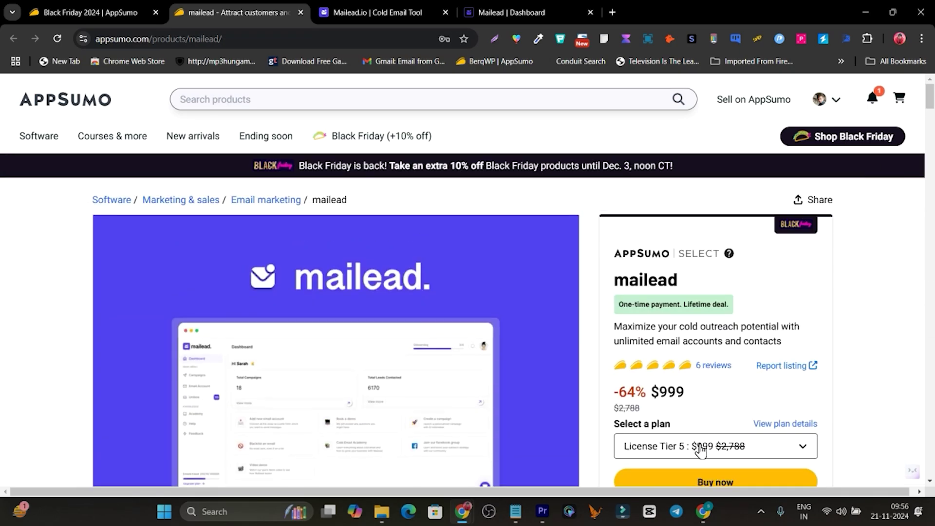
pyautogui.click(665, 445)
pyautogui.click(664, 477)
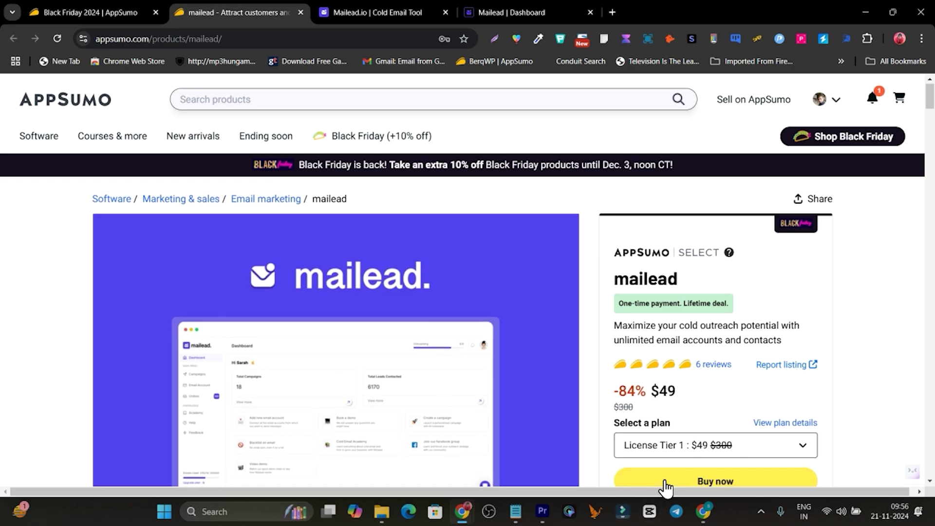
pyautogui.scroll(-1, 676, 322)
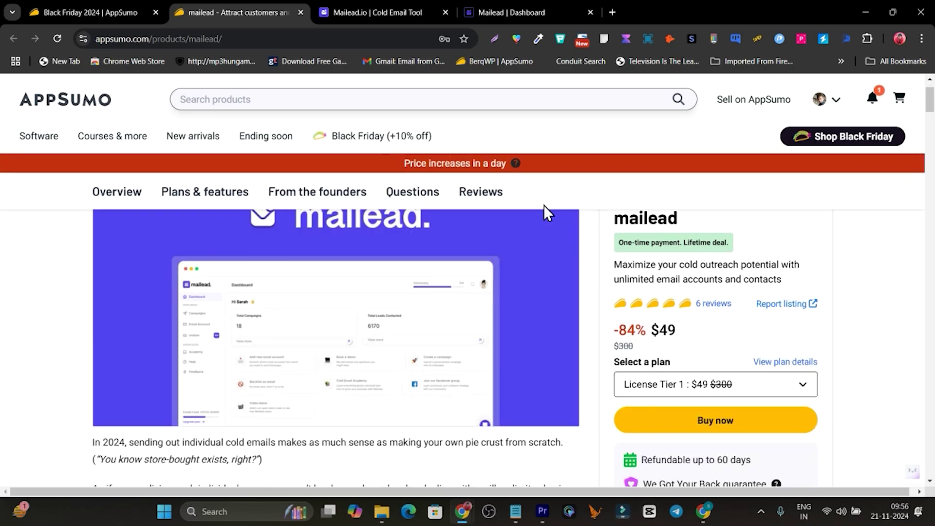
# Step: Buy License Tier 1, check the -$4.90 coupon and $39.69 total, then go back
pyautogui.click(722, 433)
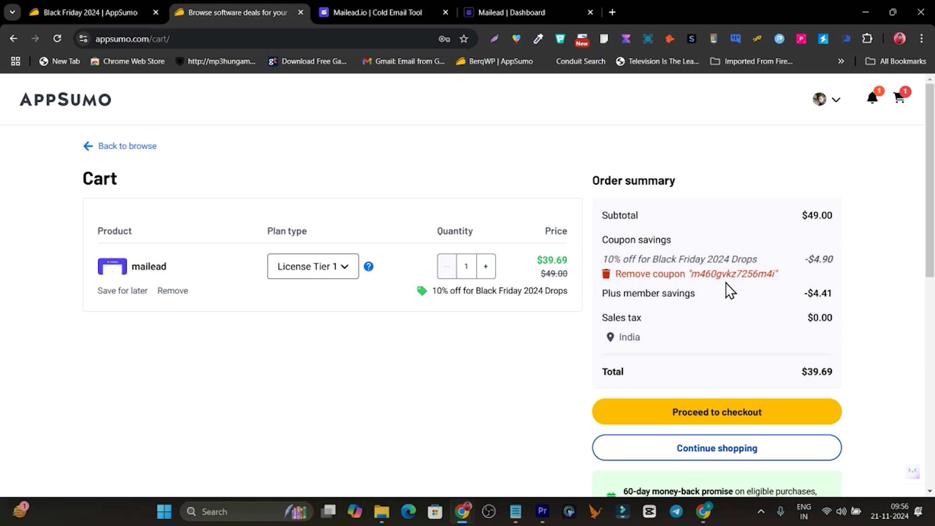
pyautogui.moveTo(840, 263); pyautogui.dragTo(806, 263)
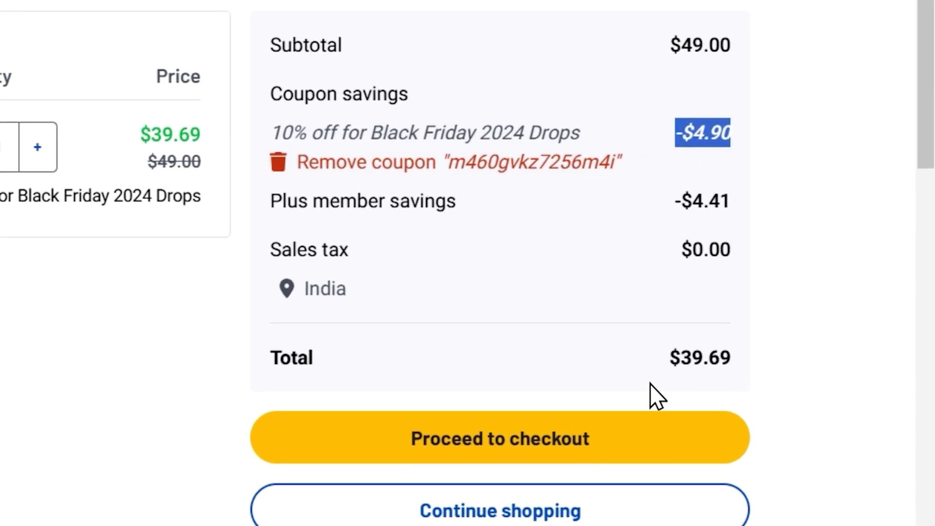
pyautogui.moveTo(799, 374); pyautogui.dragTo(843, 383)
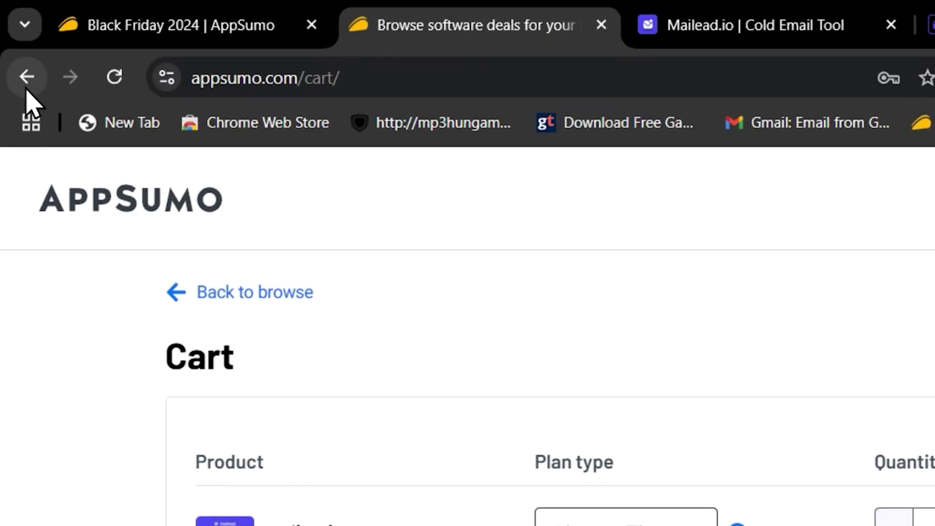
pyautogui.click(26, 79)
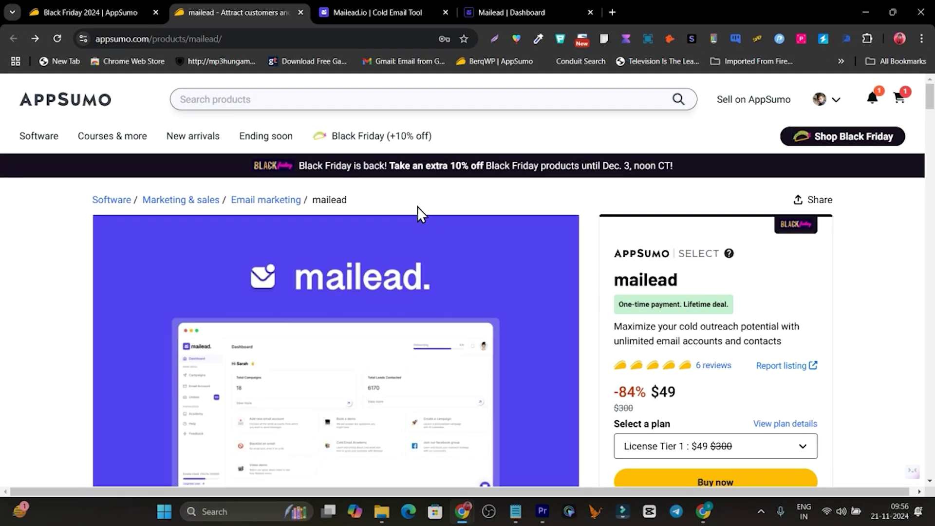
# Step: Open the Mailead Dashboard overview with total campaigns and total leads contacted
pyautogui.click(512, 14)
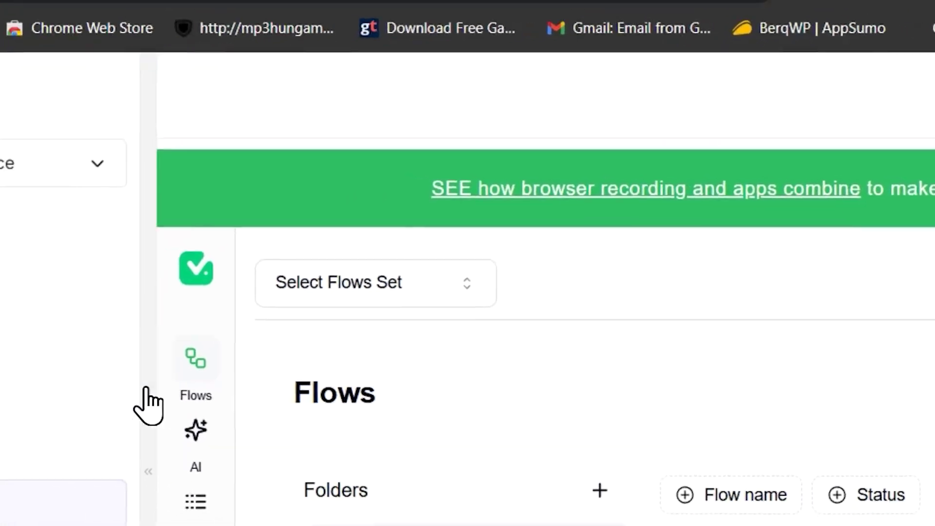
pyautogui.click(115, 215)
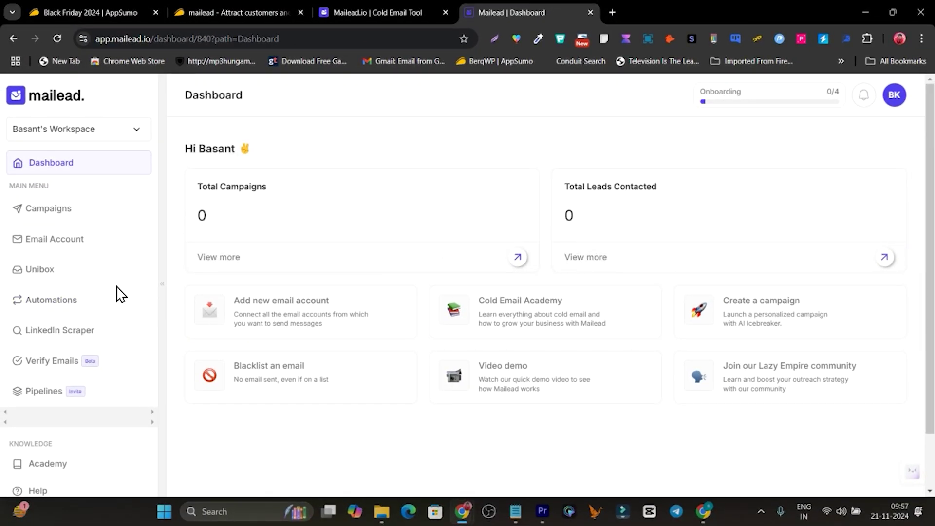
# Step: Open Email Account and preview the connect-account type choices without connecting one
pyautogui.click(61, 248)
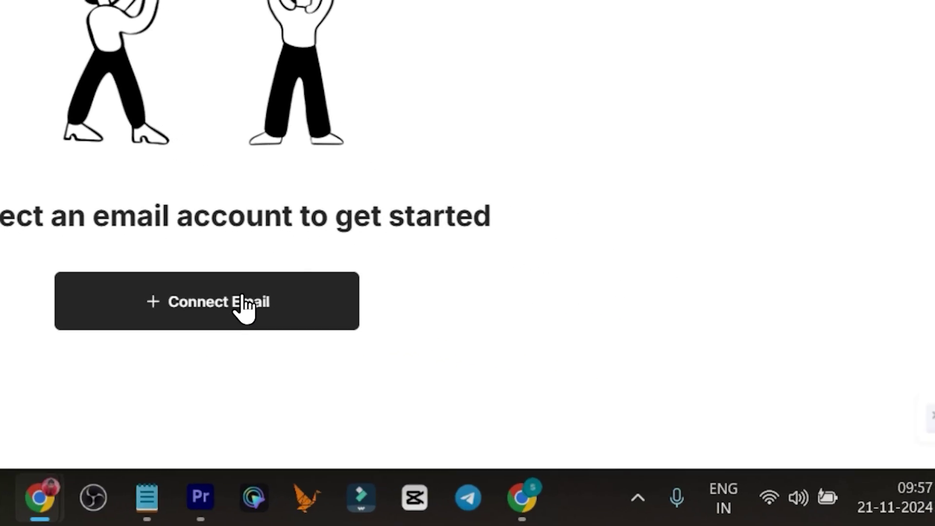
pyautogui.click(243, 301)
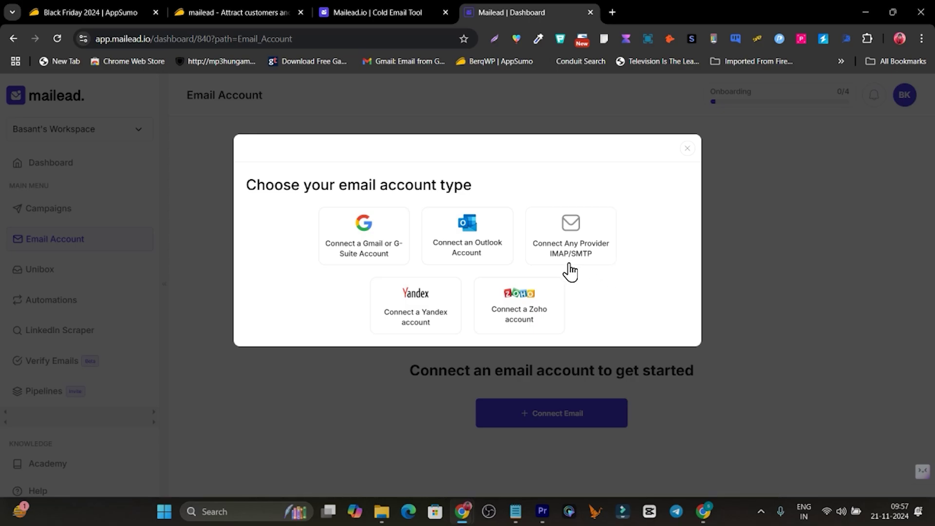
pyautogui.click(195, 259)
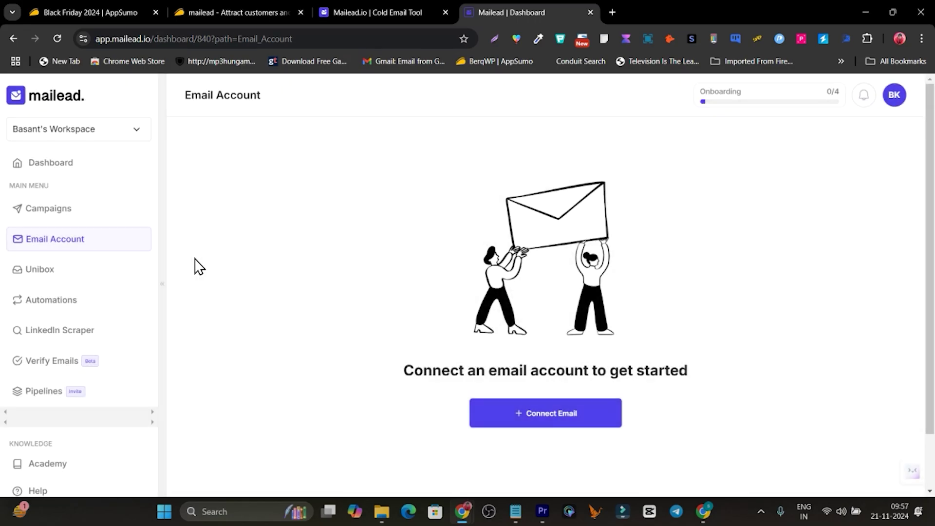
# Step: Preview a new campaign on the empty Campaigns page, cancel it, and return to Email Account
pyautogui.click(53, 220)
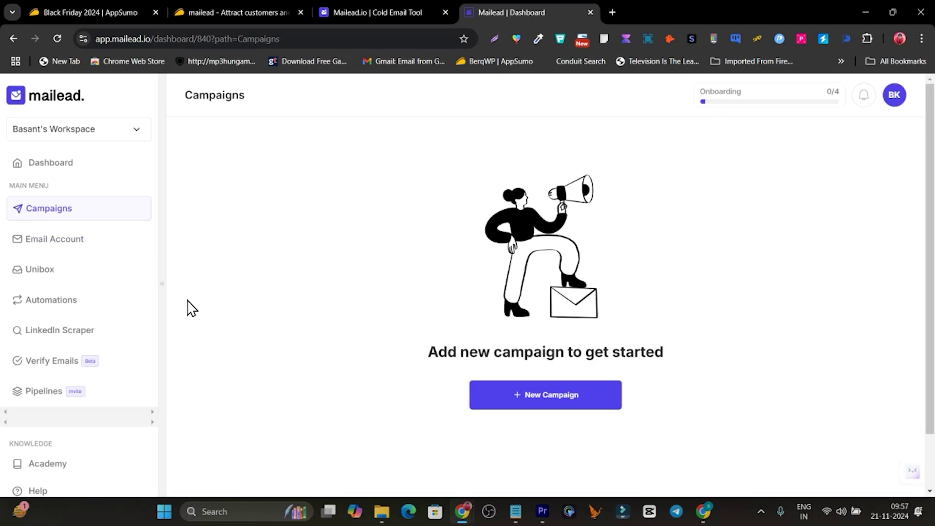
pyautogui.click(583, 407)
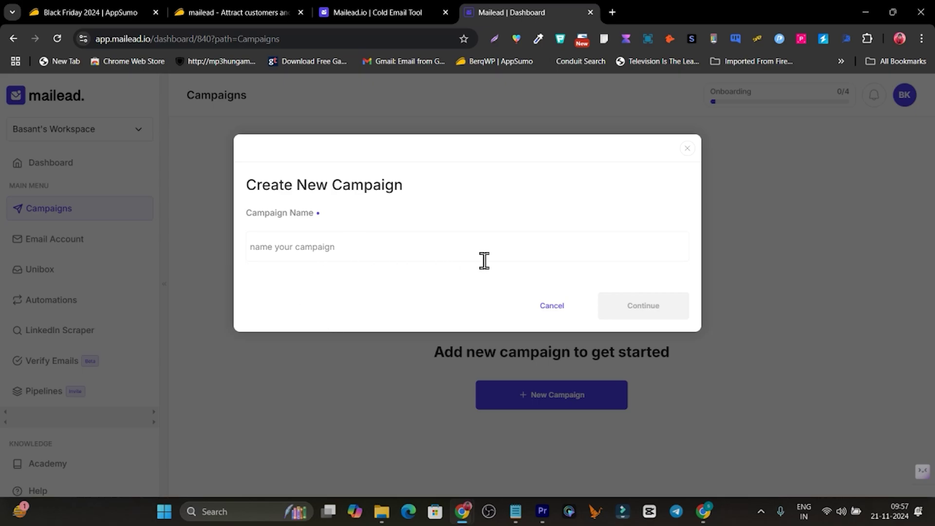
pyautogui.click(553, 311)
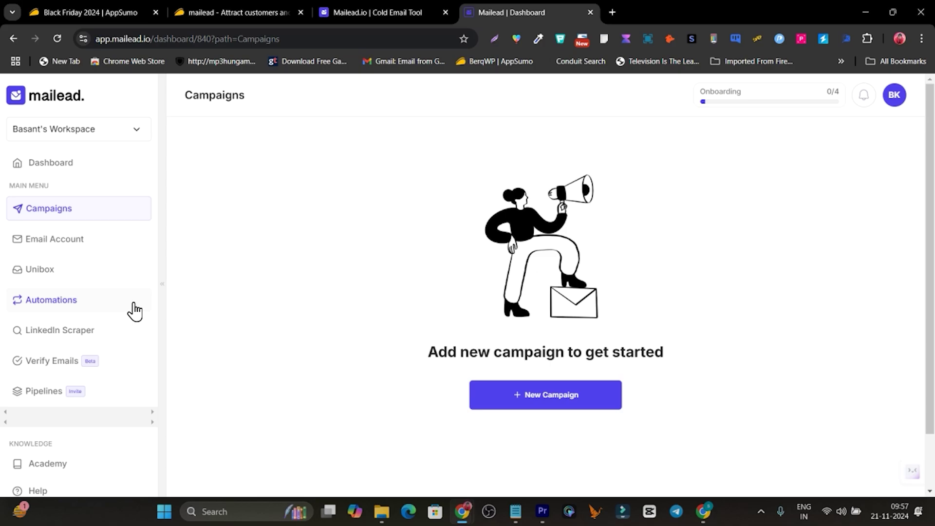
pyautogui.click(47, 247)
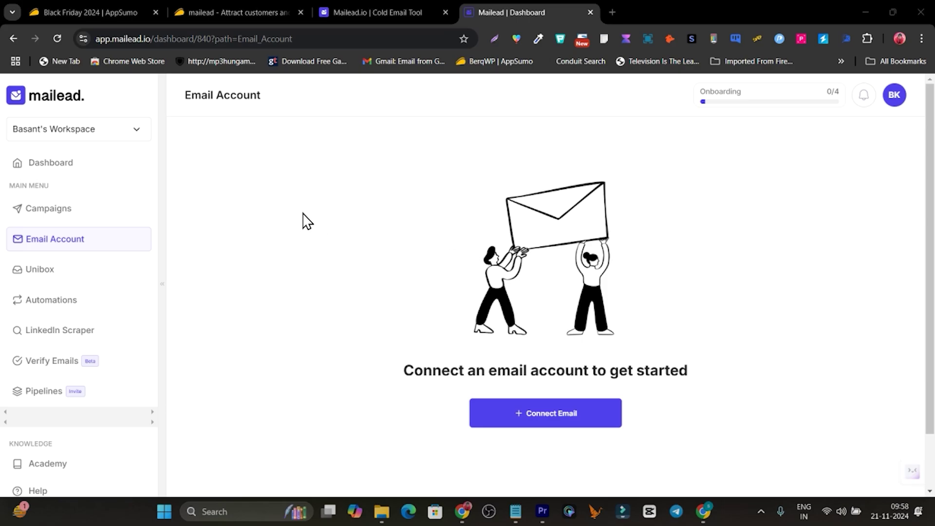
# Step: View the empty Unibox, then load the Automations Flows page with no flows
pyautogui.click(81, 277)
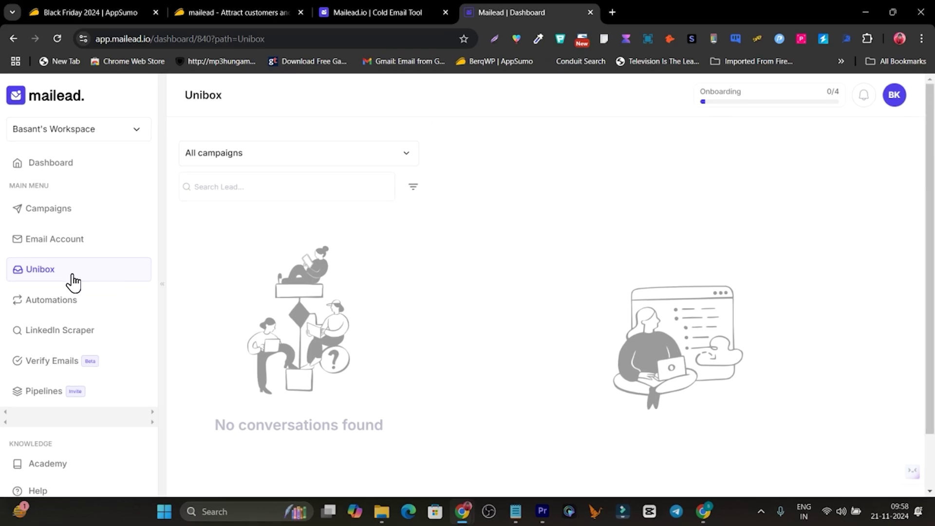
pyautogui.scroll(-2, 561, 186)
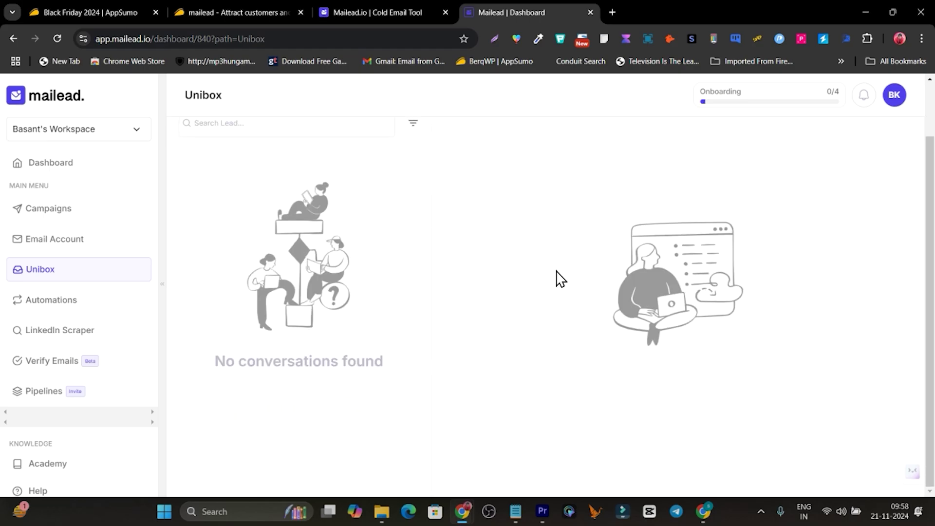
pyautogui.scroll(2, 560, 278)
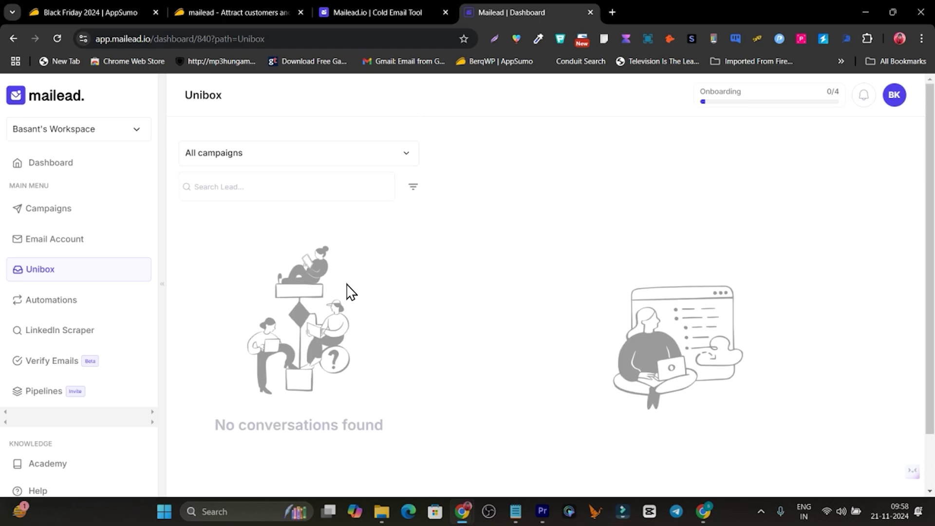
pyautogui.click(74, 301)
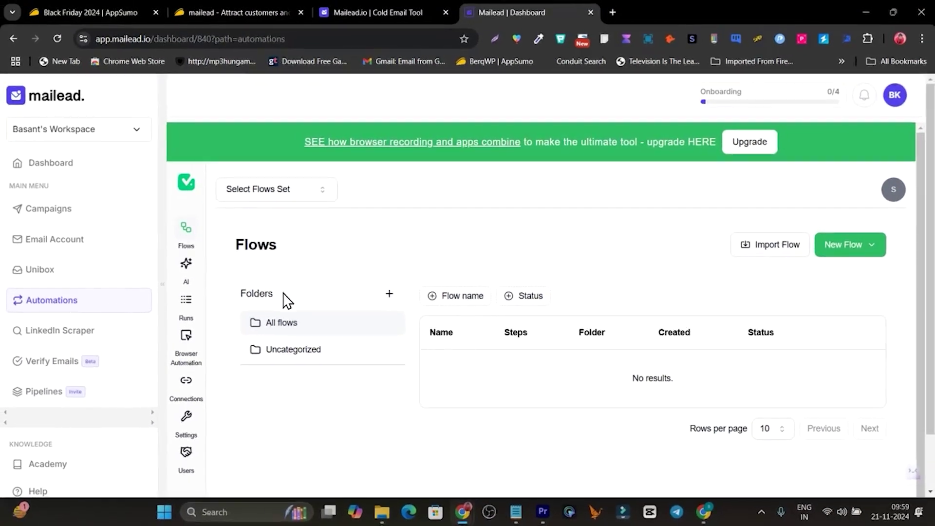
pyautogui.scroll(-1, 285, 300)
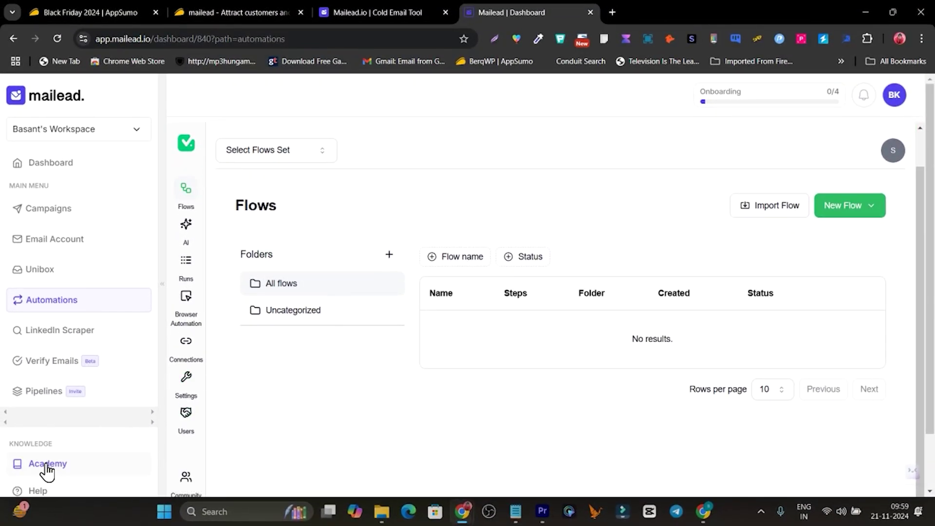
pyautogui.scroll(1, 456, 359)
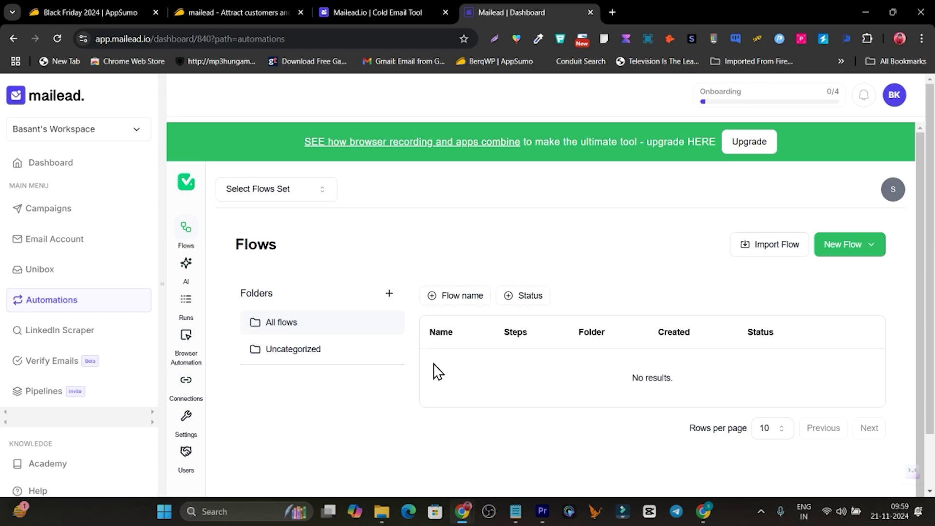
# Step: Check the AI provider credentials and the flow Runs history, then open LinkedIn Scraper
pyautogui.click(187, 272)
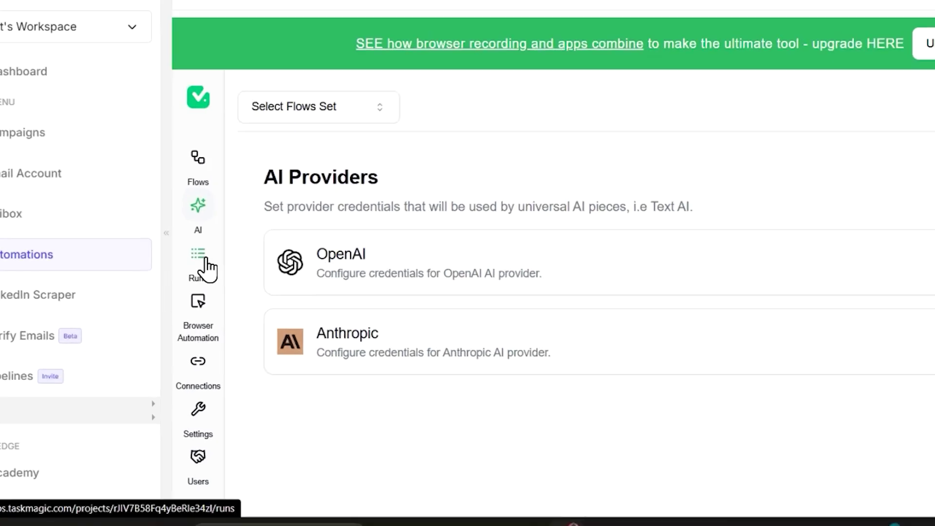
pyautogui.click(190, 313)
pyautogui.scroll(-2, 873, 278)
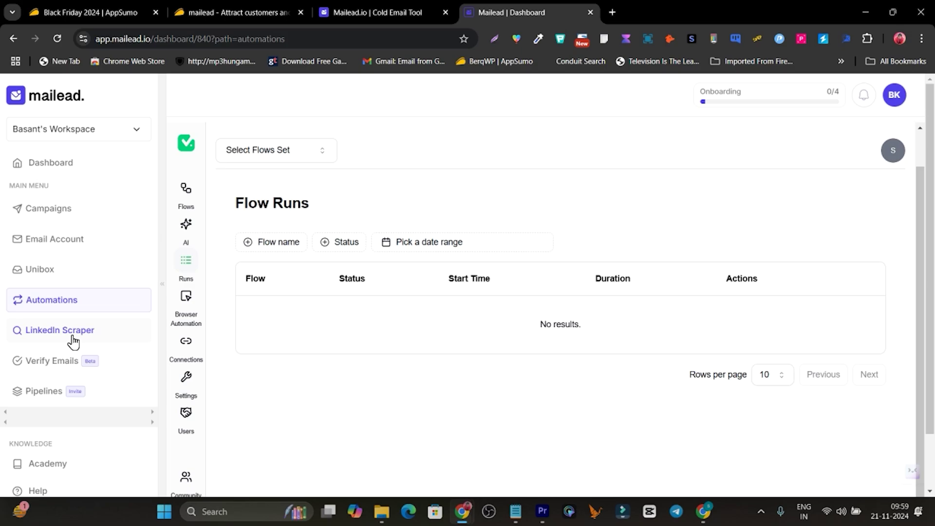
pyautogui.click(74, 336)
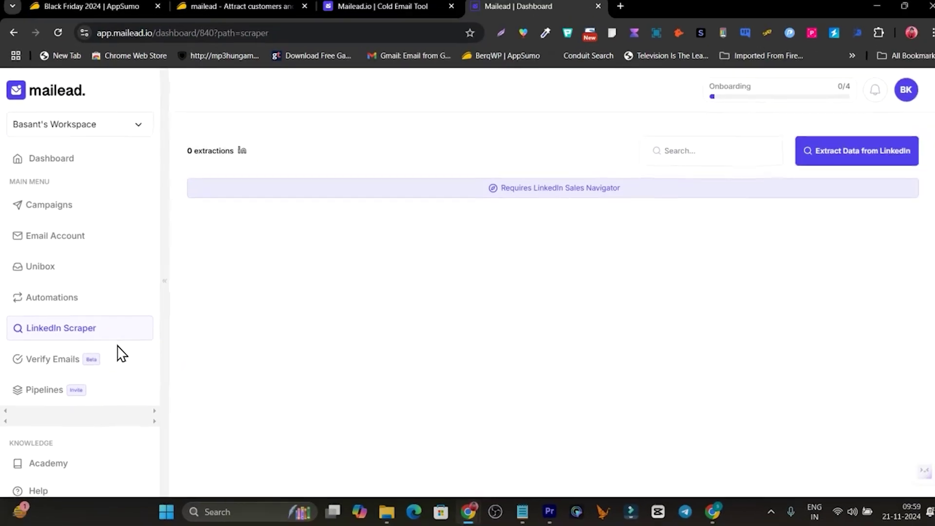
# Step: Open Verify Emails, then try Pipelines and cancel its Early Access Code prompt
pyautogui.click(129, 230)
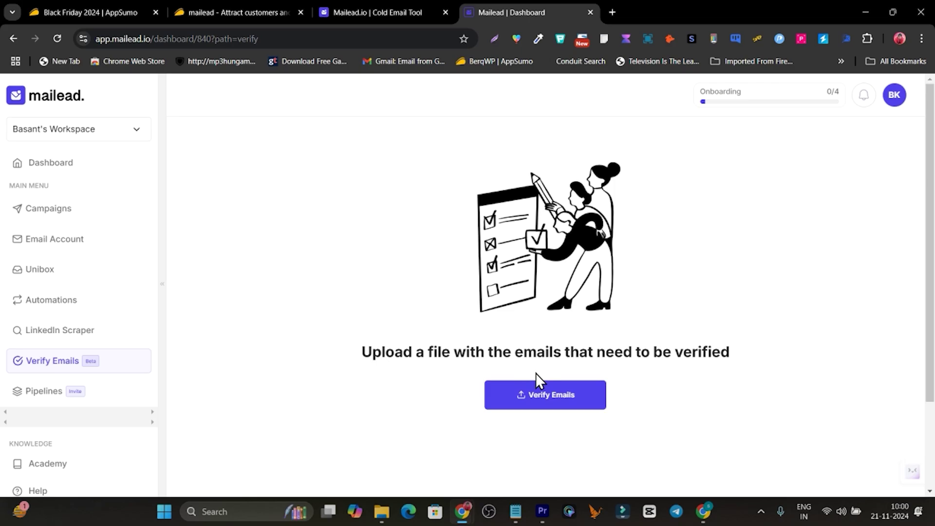
pyautogui.click(99, 398)
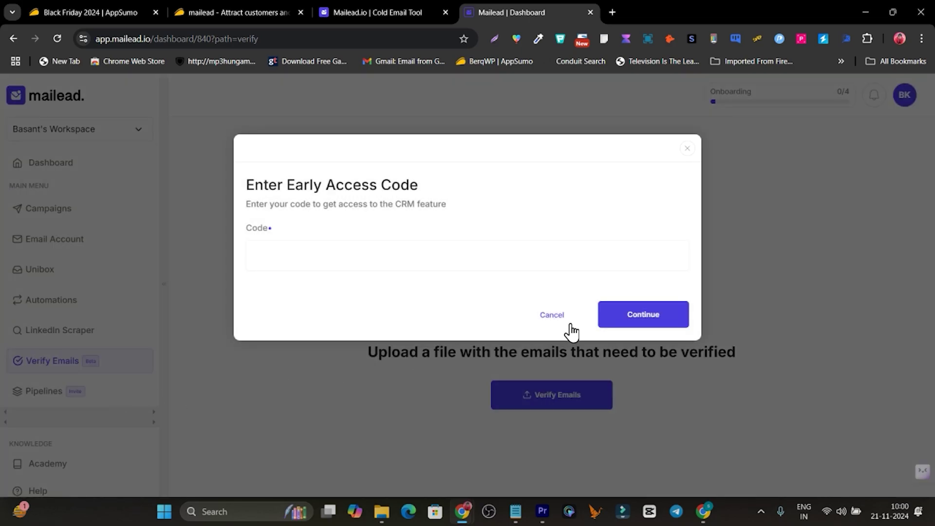
pyautogui.click(553, 317)
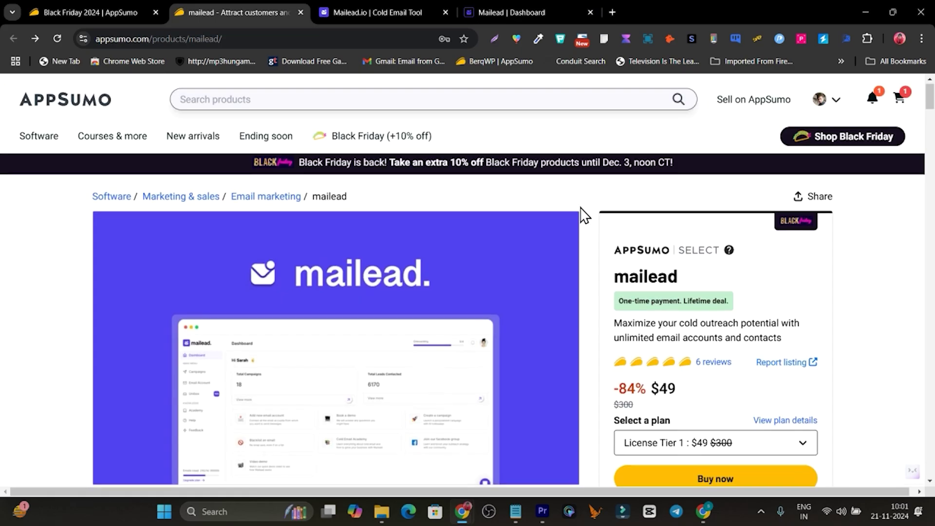
# Step: Return to the AppSumo mailead deal page and scroll through its feature overview
pyautogui.click(234, 13)
pyautogui.scroll(-5, 580, 215)
pyautogui.scroll(-2, 583, 215)
pyautogui.scroll(-3, 581, 217)
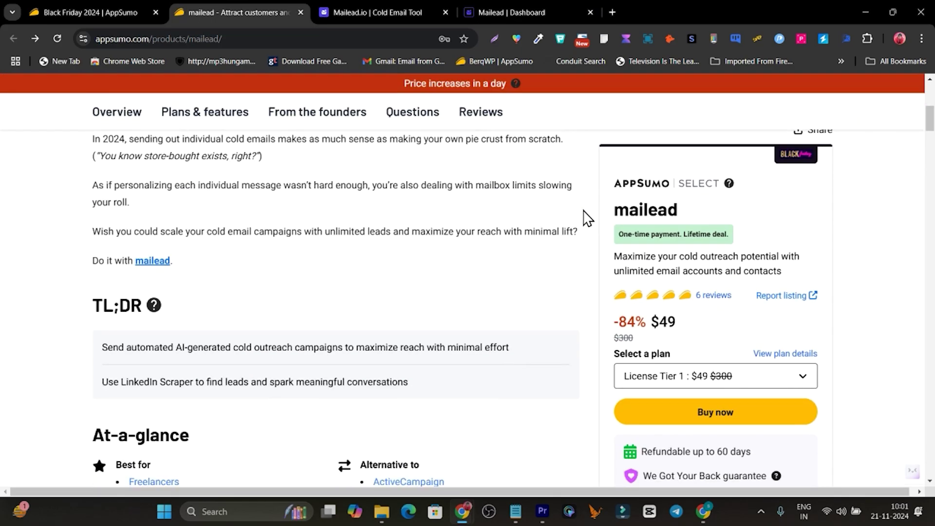
pyautogui.scroll(-1, 583, 219)
pyautogui.scroll(-2, 583, 223)
pyautogui.scroll(-2, 584, 230)
pyautogui.scroll(-2, 583, 233)
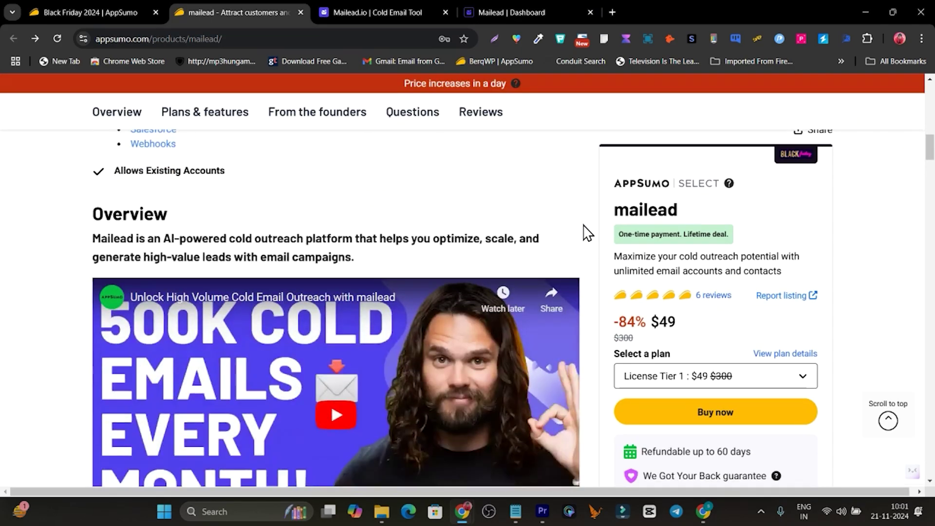
pyautogui.scroll(-1, 583, 232)
pyautogui.scroll(-1, 583, 232)
pyautogui.scroll(-2, 584, 233)
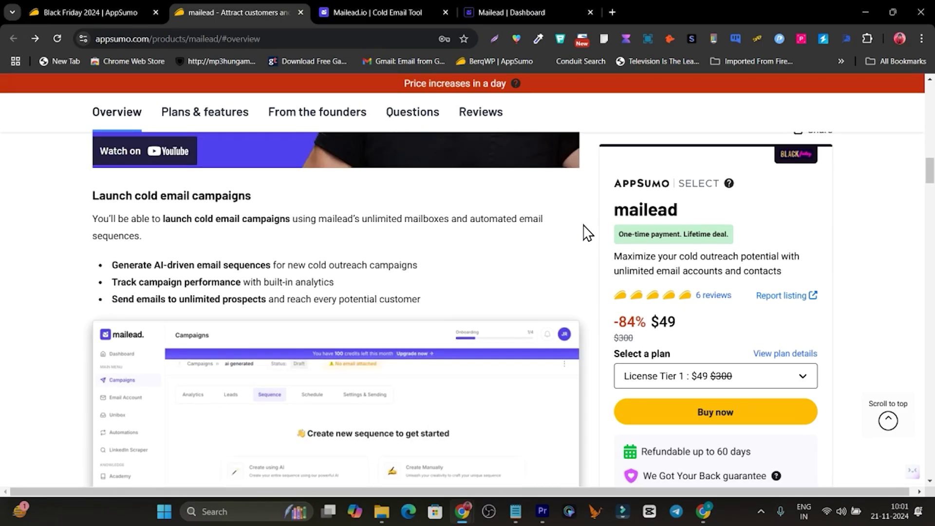
pyautogui.scroll(-1, 587, 234)
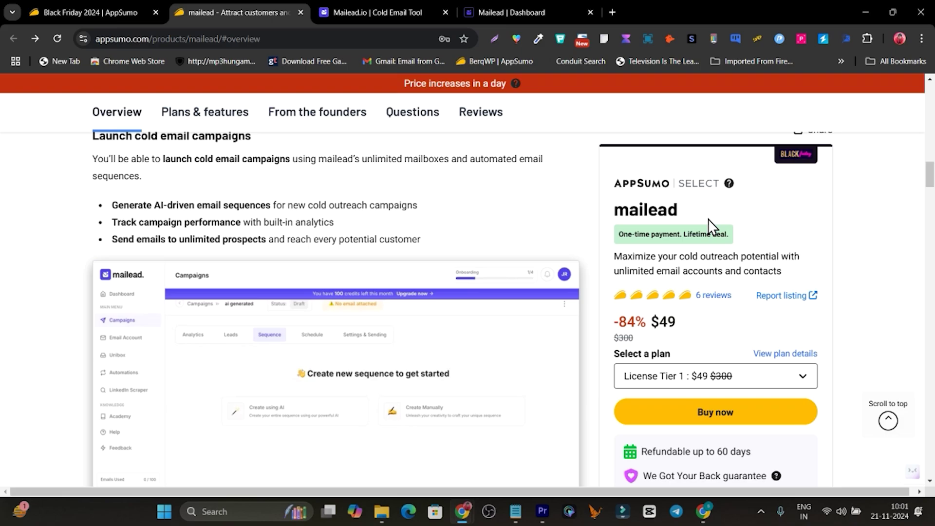
pyautogui.scroll(-1, 710, 293)
pyautogui.scroll(-2, 710, 292)
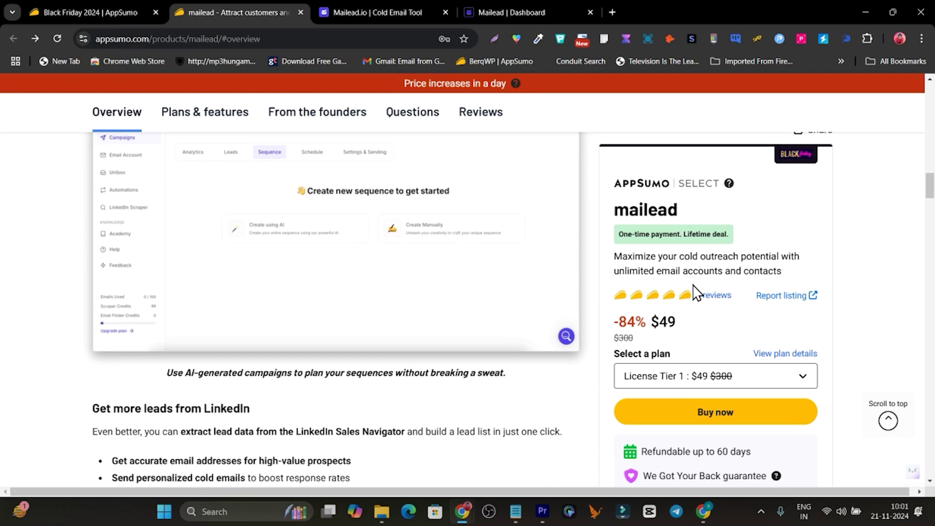
pyautogui.moveTo(462, 512)
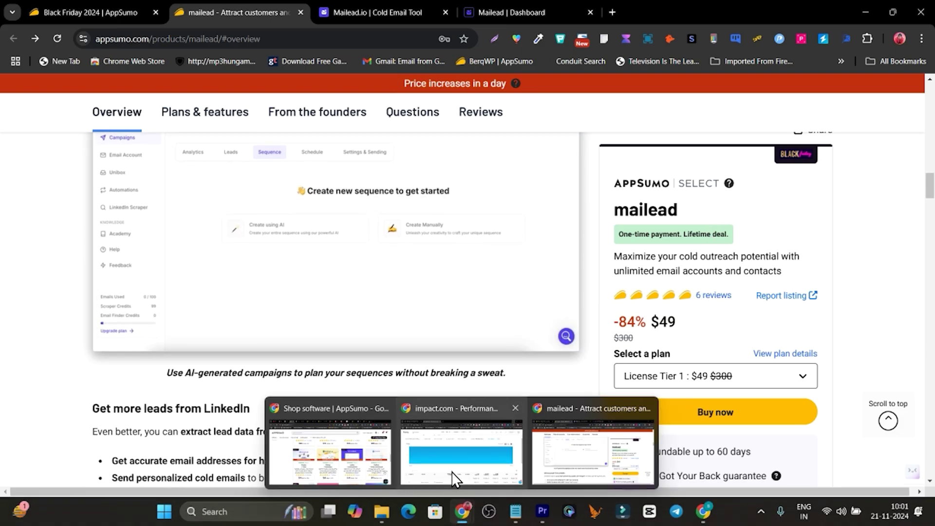
# Step: Open the 'Ai Tool Free Access' doc and highlight the email for claiming bonuses
pyautogui.click(340, 450)
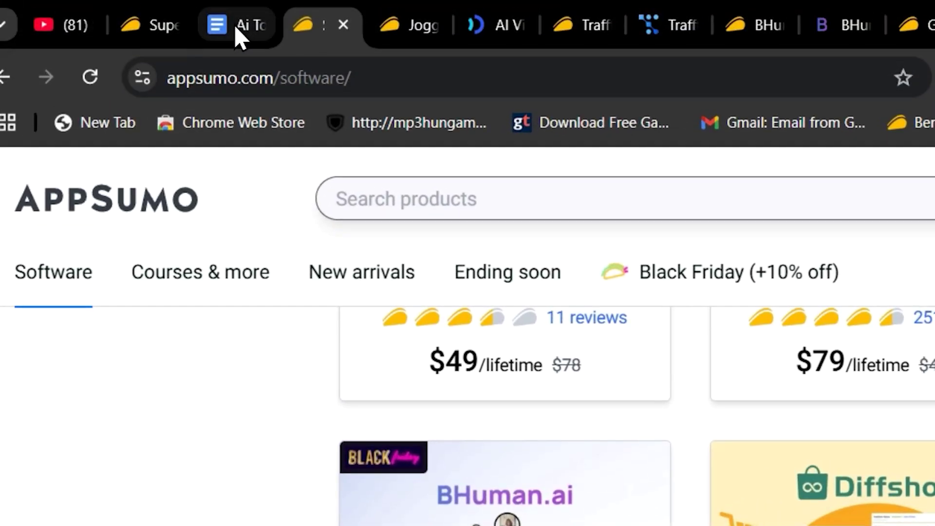
pyautogui.click(237, 33)
pyautogui.scroll(-5, 657, 365)
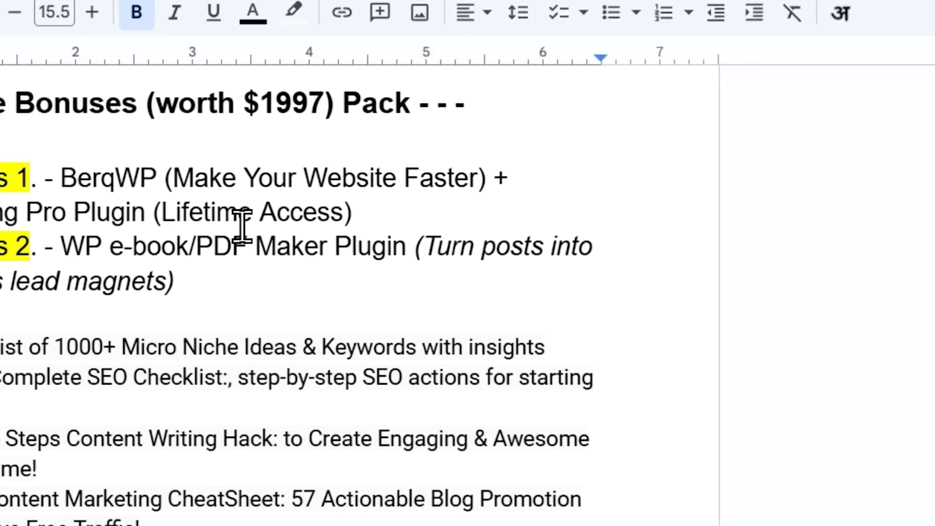
pyautogui.scroll(-2, 335, 231)
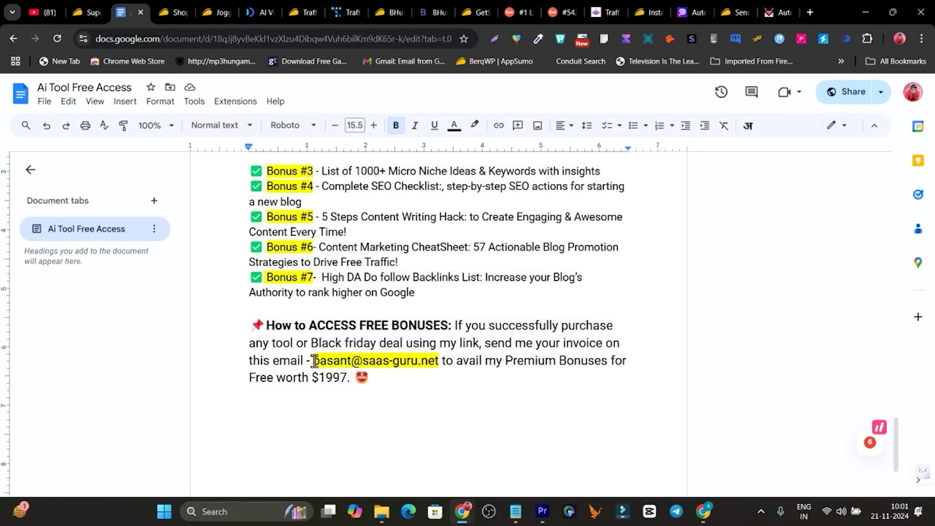
pyautogui.moveTo(312, 360); pyautogui.dragTo(440, 360)
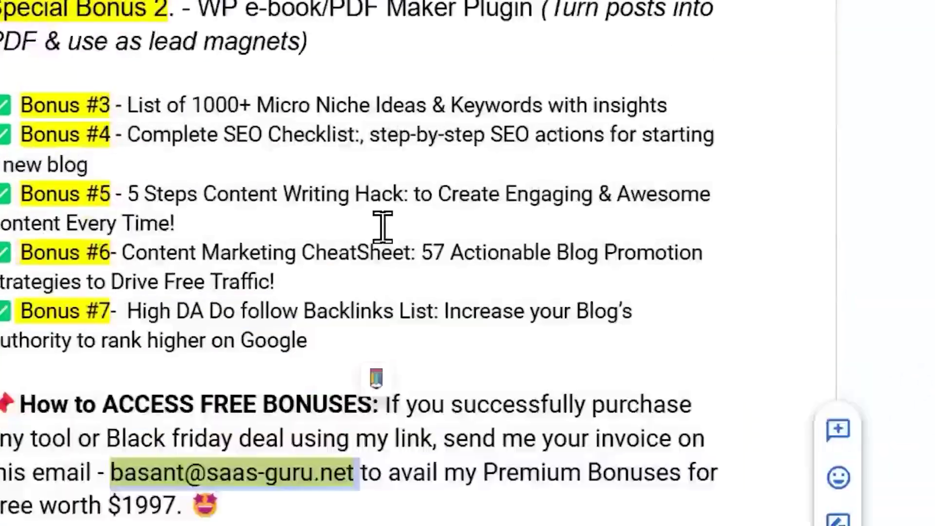
pyautogui.scroll(5, 379, 219)
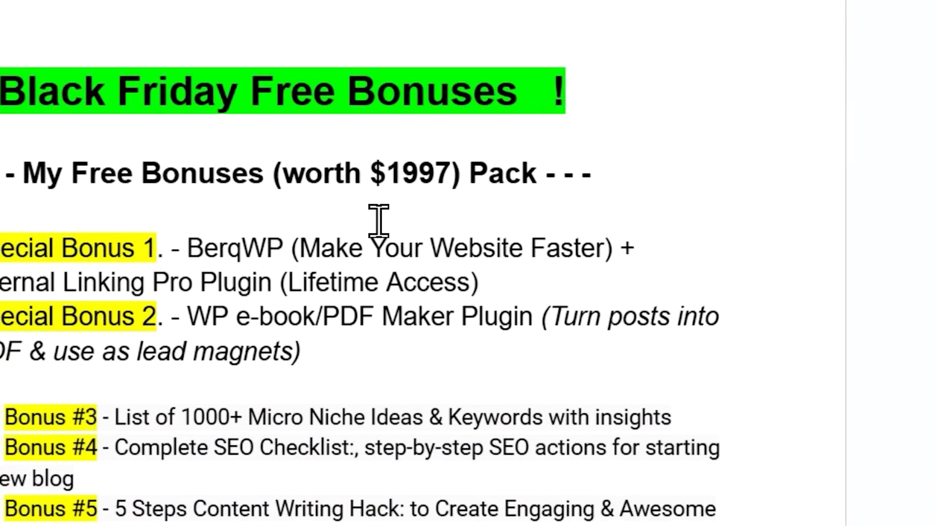